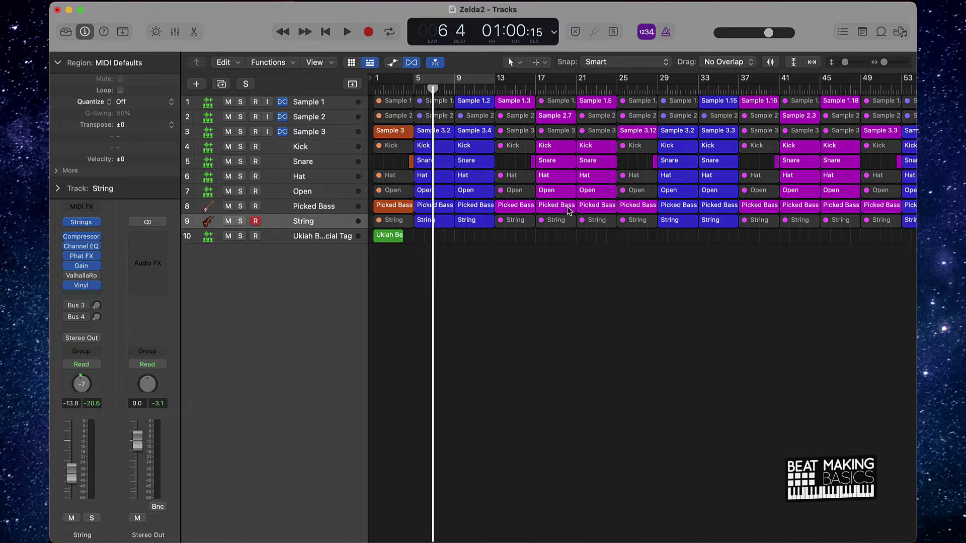
Play the arrangement from the beginning to check the stereo output's peak level, and return to the start
key("Return")
key("space")
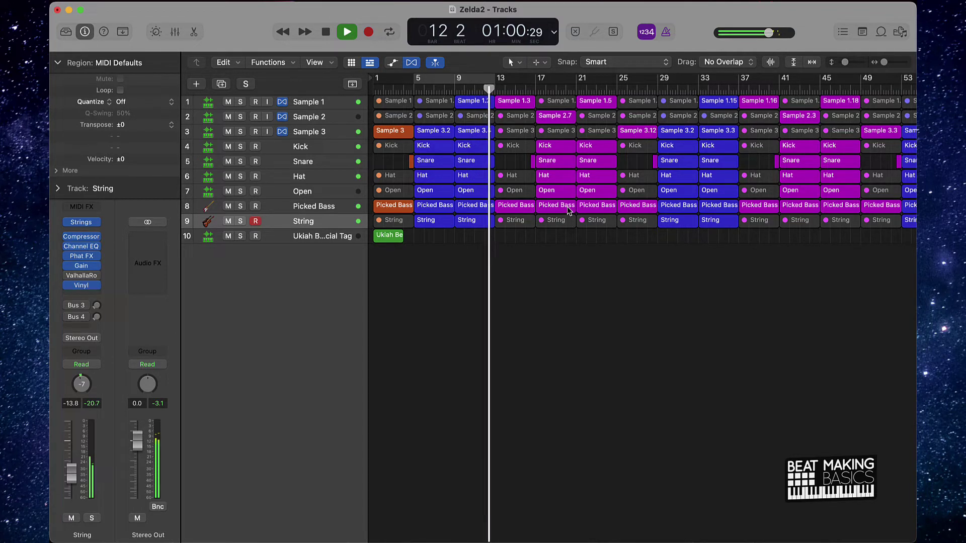
key("space")
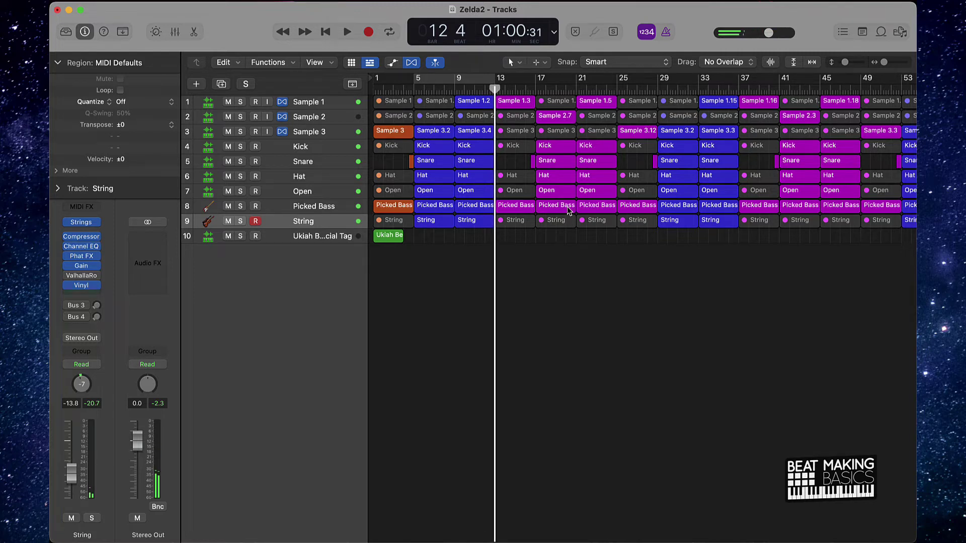
key("Return")
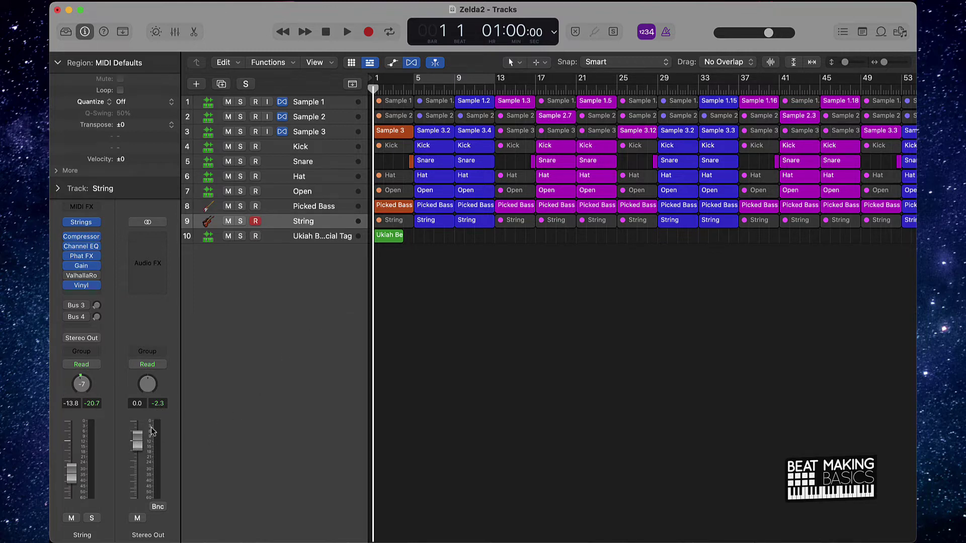
scroll(650, 360, "right", 3)
scroll(503, 307, "left", 3)
Disarm the String track and set up a project bounce as a 24-bit PCM Wave file at a 48000 sample rate
left_click(257, 222)
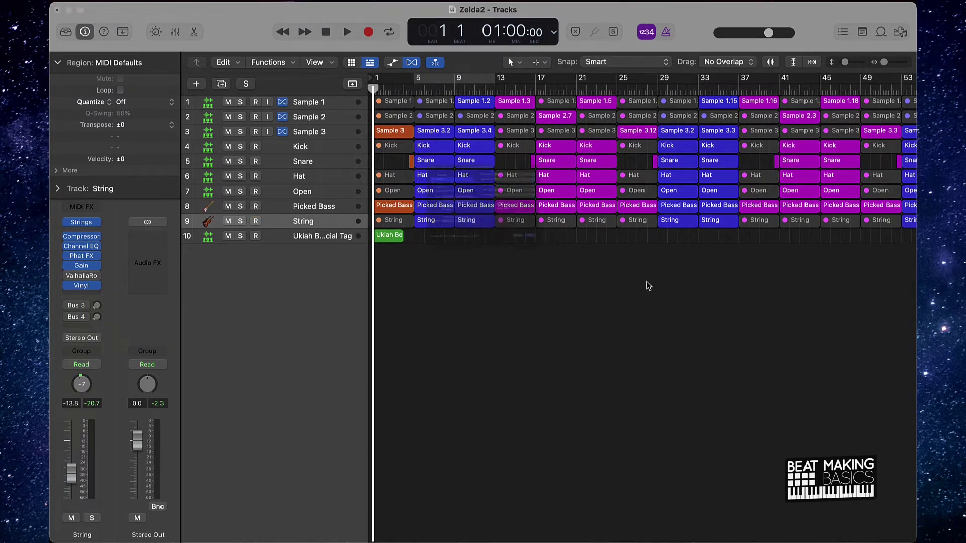
key("super+b")
left_click_drag(504, 78, 555, 162)
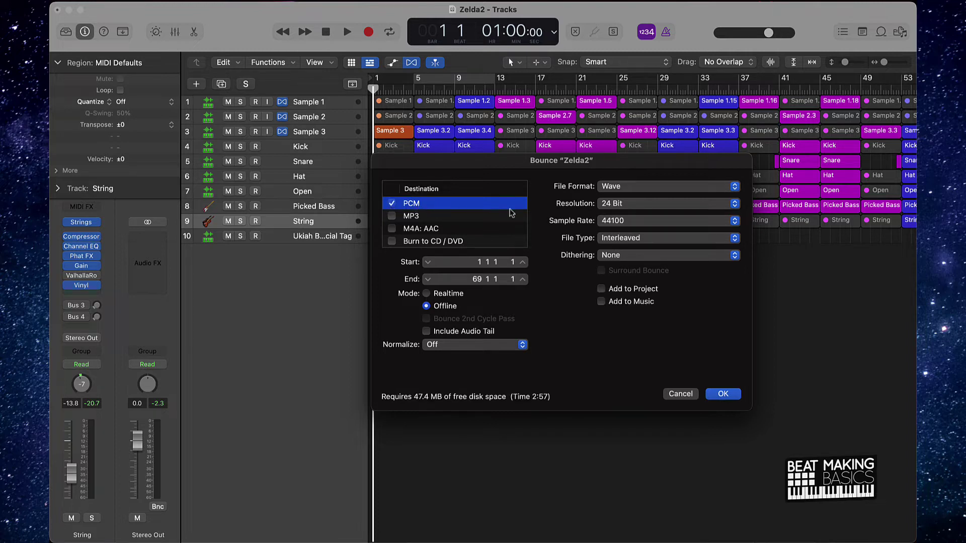
left_click(603, 225)
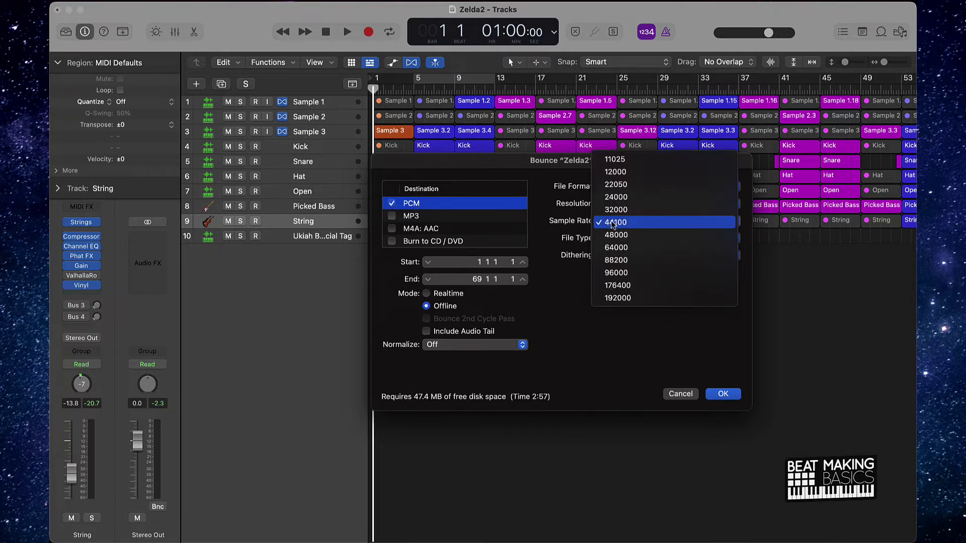
left_click(622, 237)
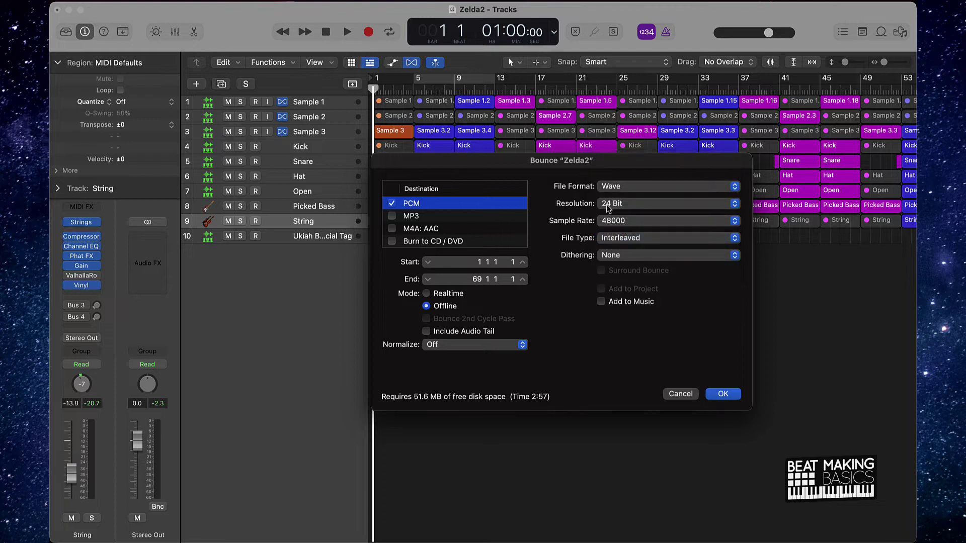
left_click(610, 209)
left_click(612, 206)
left_click(723, 394)
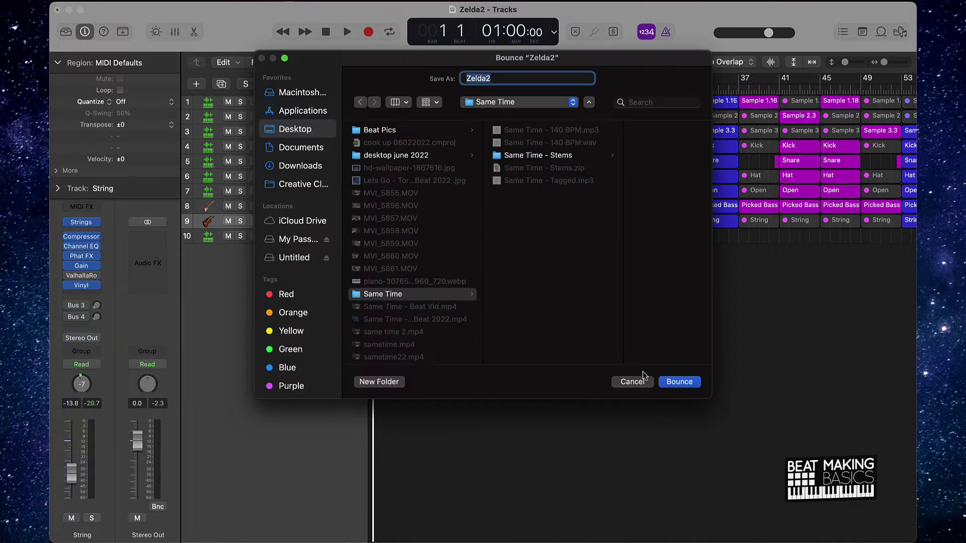
Bounce the project to the Desktop under the name "Zelda - RUFF"
left_click(491, 103)
left_click(486, 115)
left_click(508, 76)
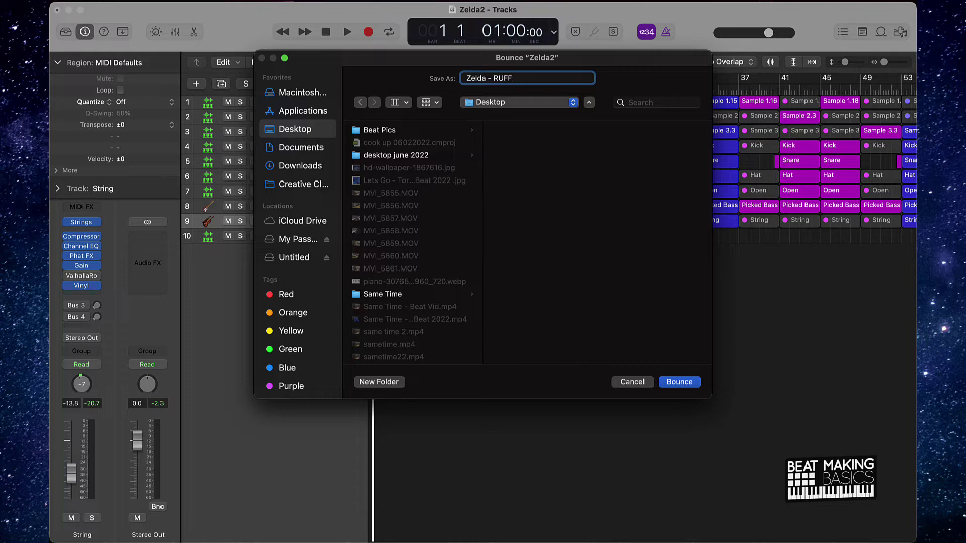
left_click(682, 386)
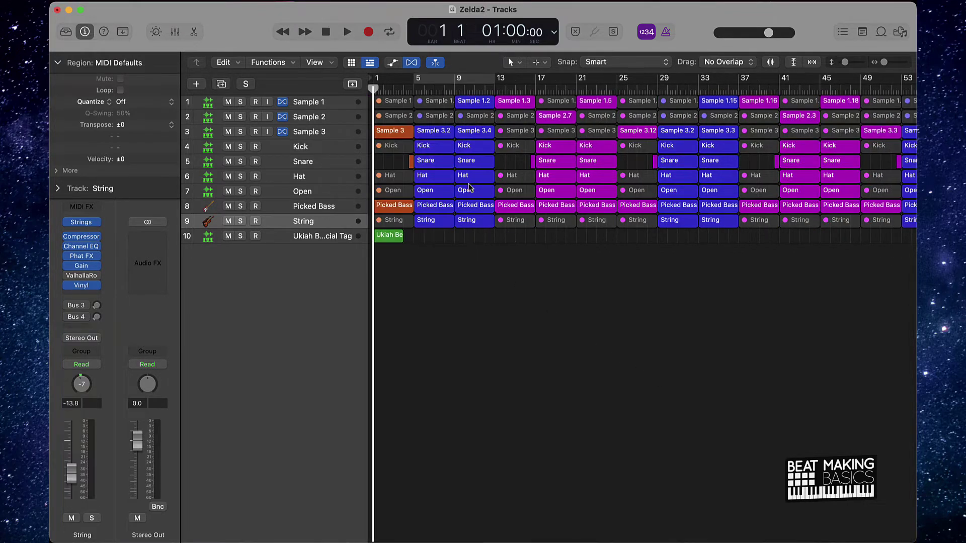
Create a new project with one audio track, keeping the current project open, and enlarge its window over the old one
left_click(133, 3)
left_click(135, 10)
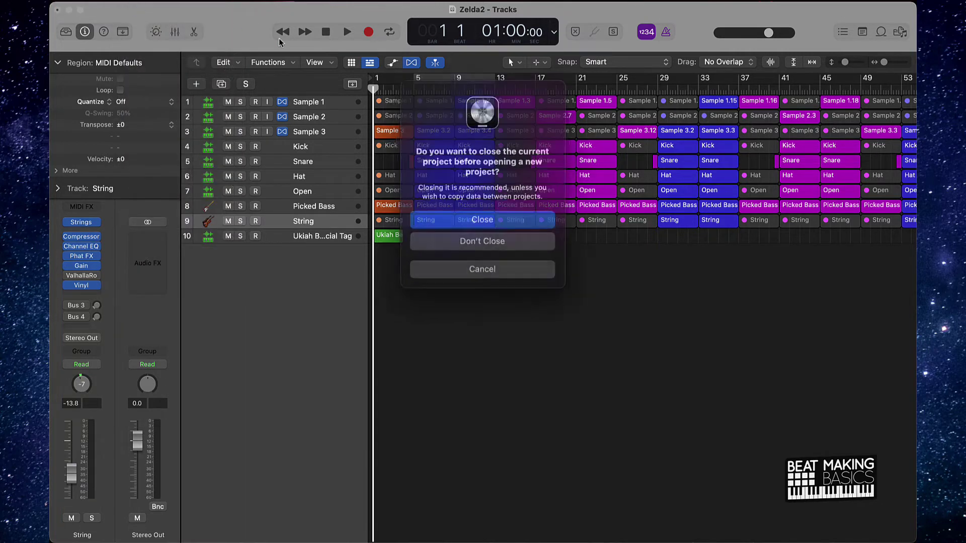
left_click(489, 235)
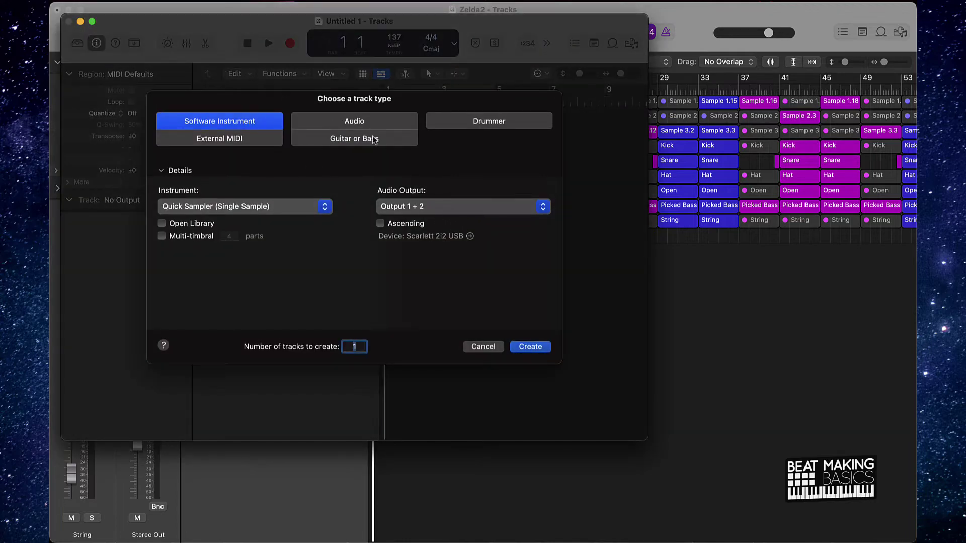
left_click(360, 126)
left_click(540, 354)
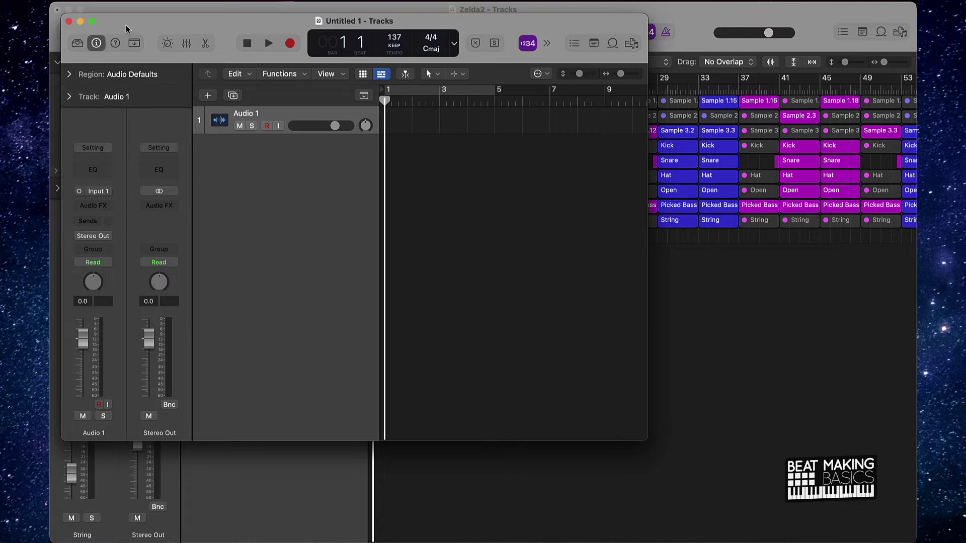
left_click_drag(114, 26, 103, 14)
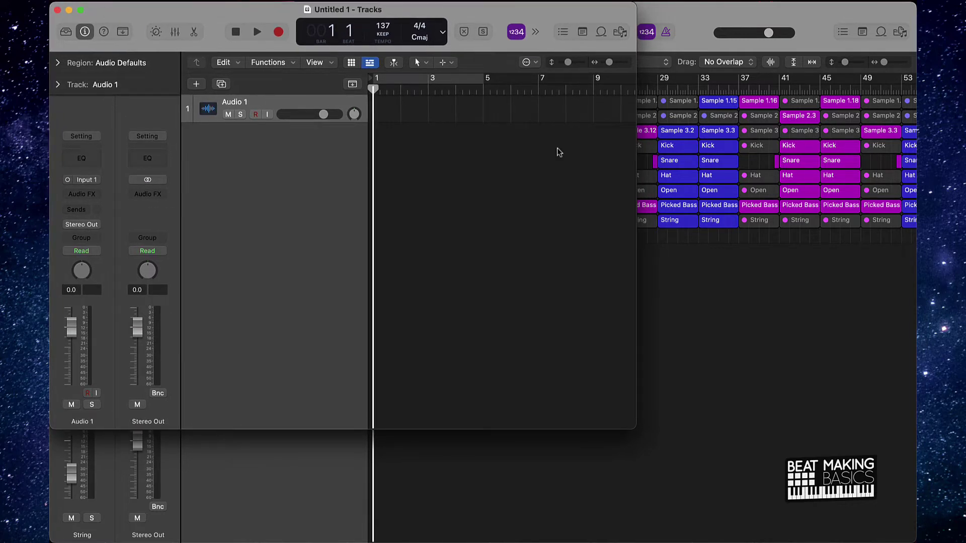
left_click_drag(649, 435, 916, 542)
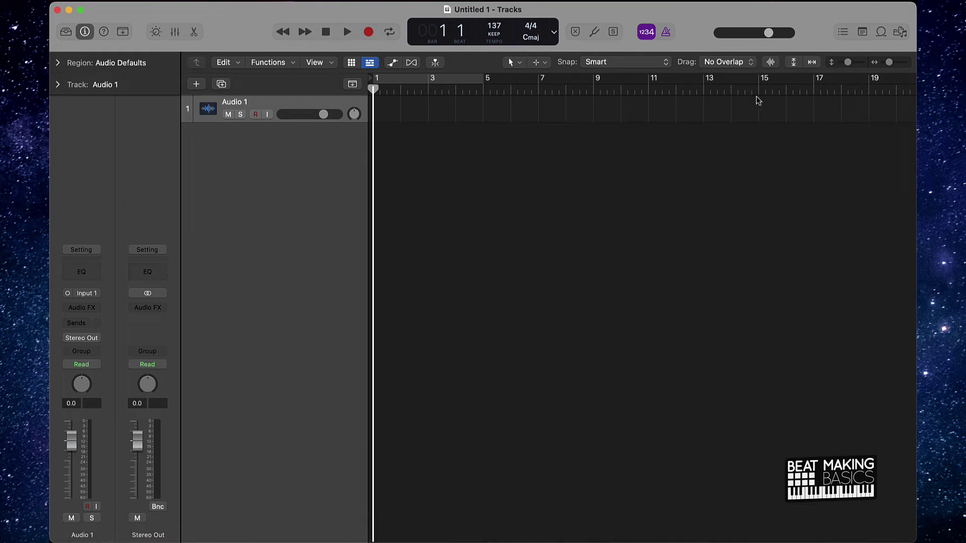
Import Zelda - RUFF.wav from the Desktop at bar 1, changing the project sample rate to 48 kHz and importing the file's tempo
left_click(900, 33)
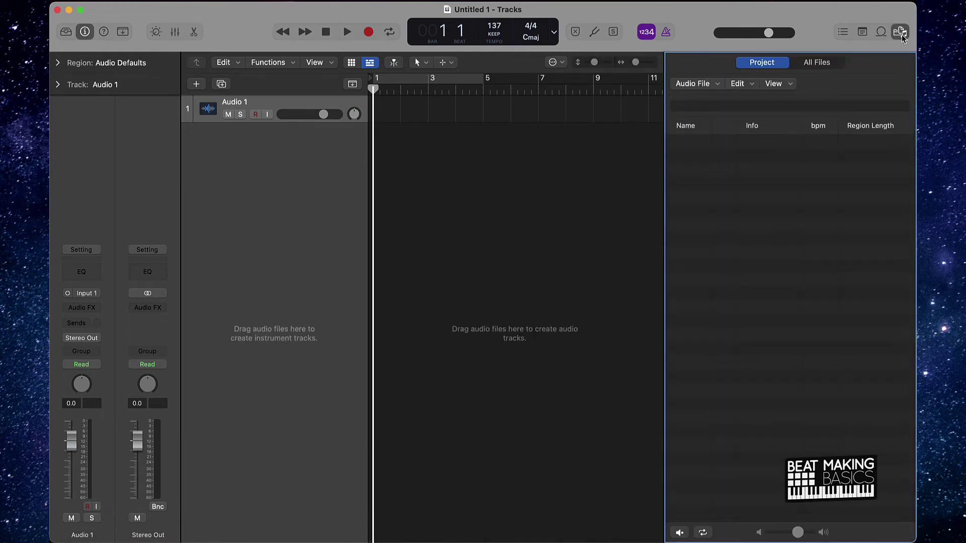
left_click(822, 63)
double_click(704, 204)
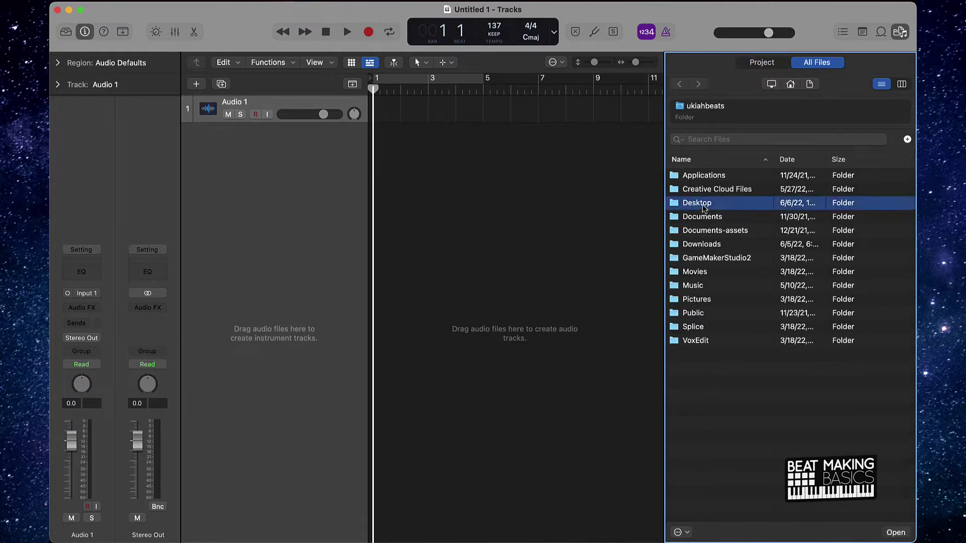
left_click_drag(725, 479, 375, 169)
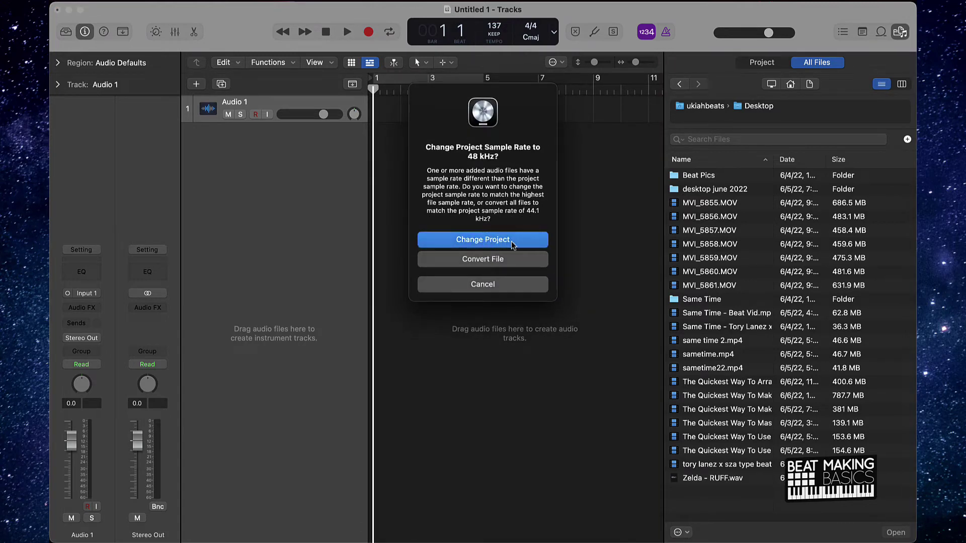
left_click(523, 246)
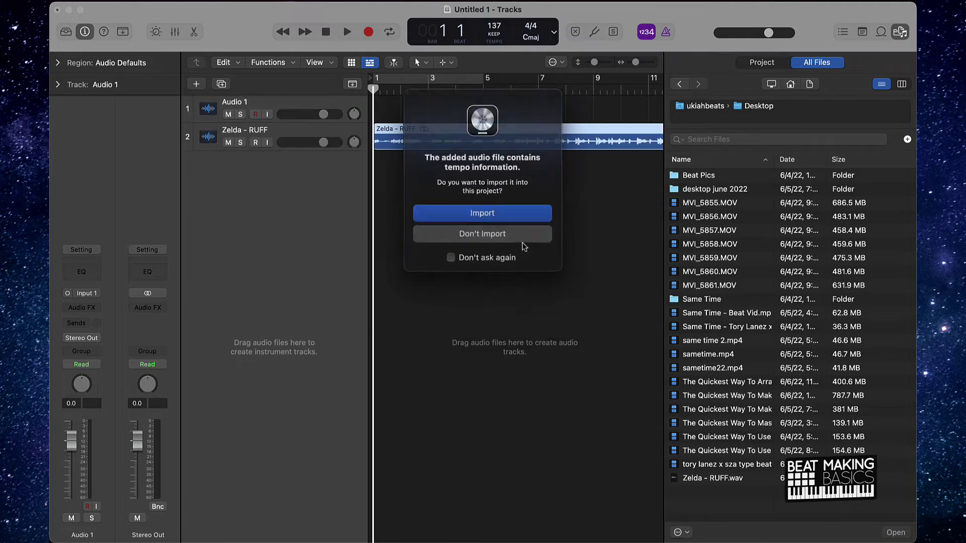
left_click(497, 217)
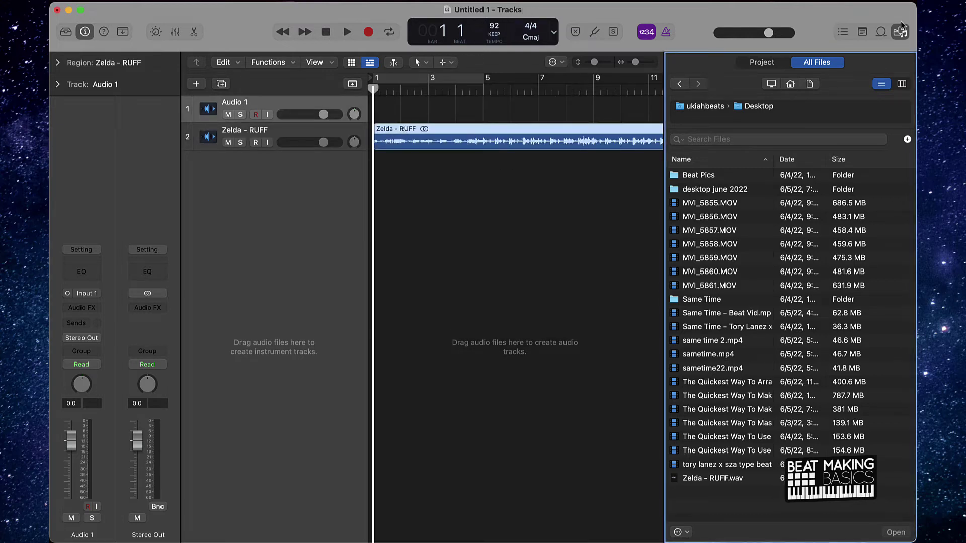
left_click(900, 32)
left_click(587, 201)
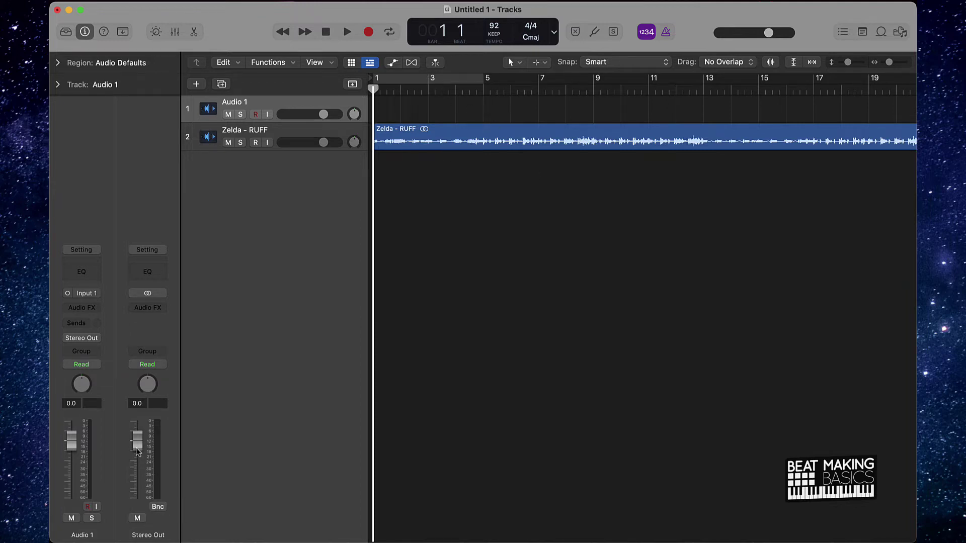
Play the imported mix to check its output level, and turn on the cycle over bars 5 to 9
key("space")
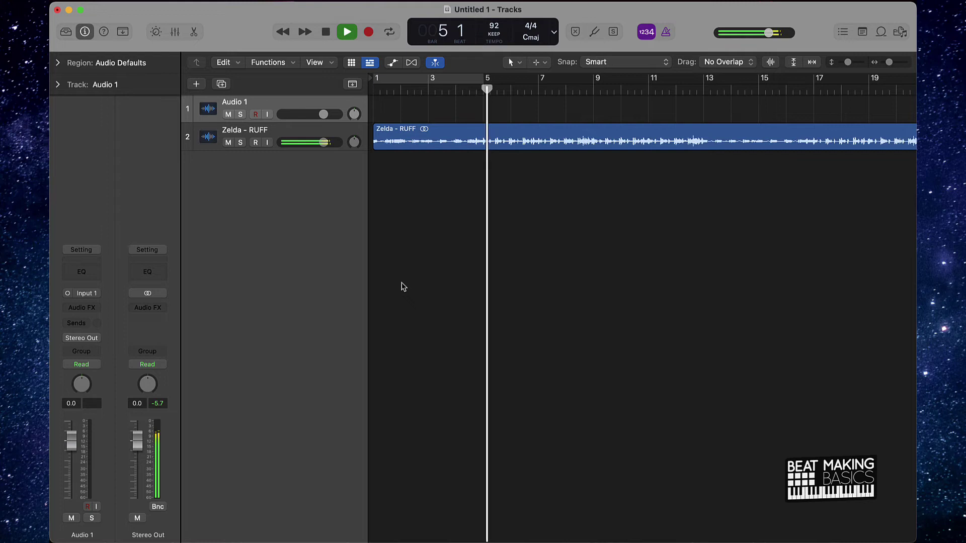
key("space")
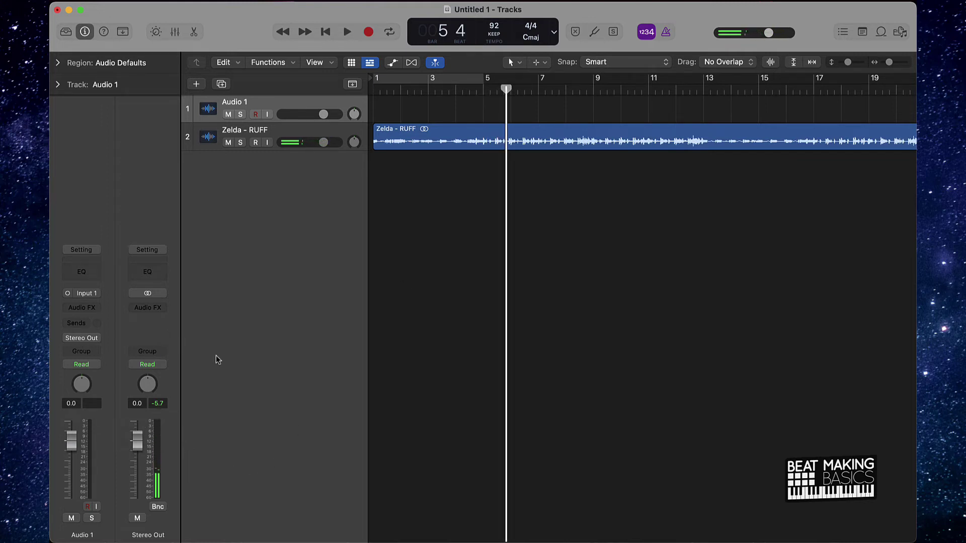
left_click(418, 80)
left_click_drag(418, 79, 513, 82)
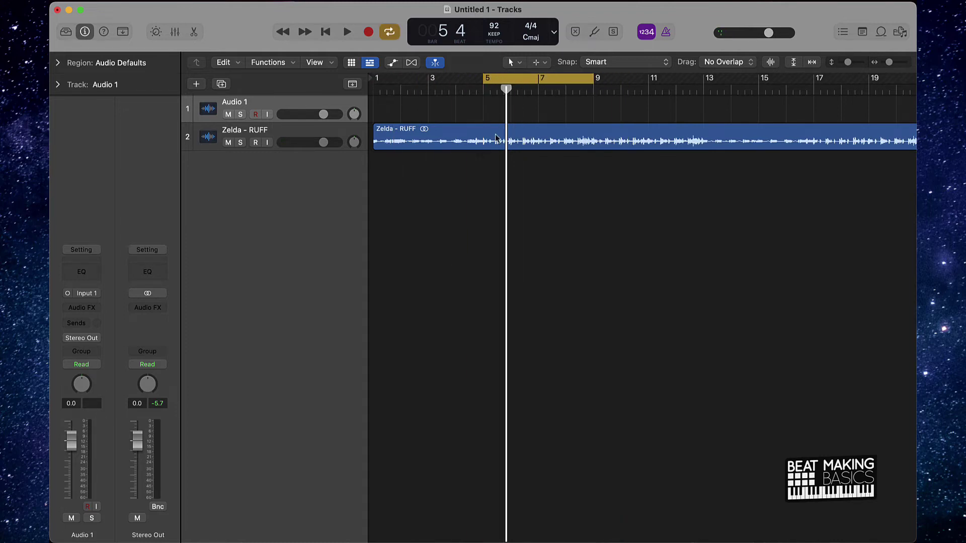
Insert the iZotope Ozone 9 plug-in on the Stereo Out channel and reposition its window below the tracks
left_click(160, 312)
mouse_move(166, 531)
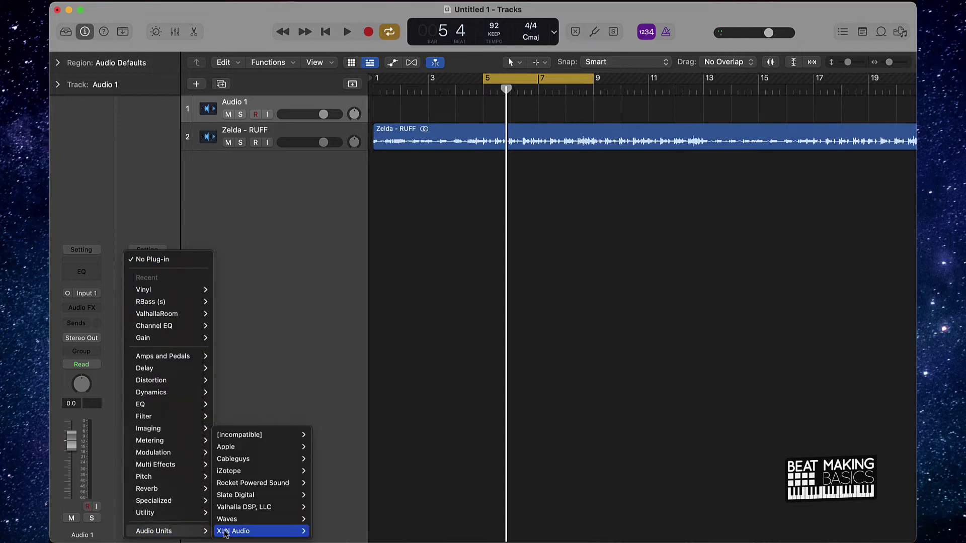
mouse_move(261, 477)
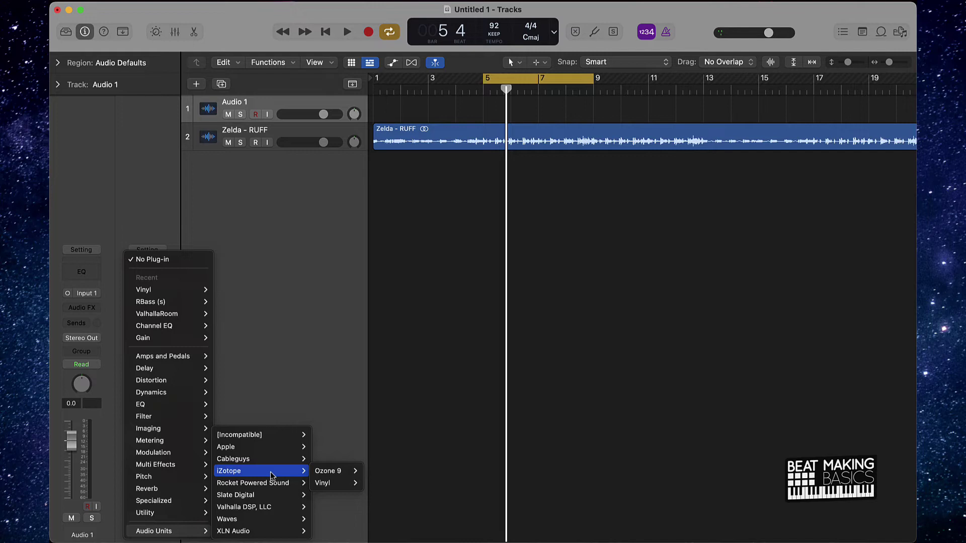
mouse_move(333, 471)
left_click(377, 471)
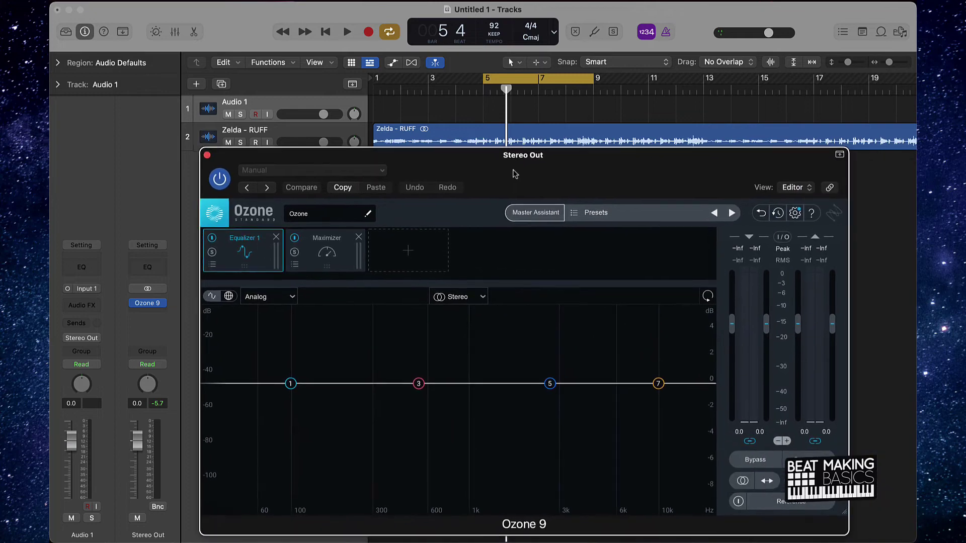
left_click_drag(532, 187, 528, 187)
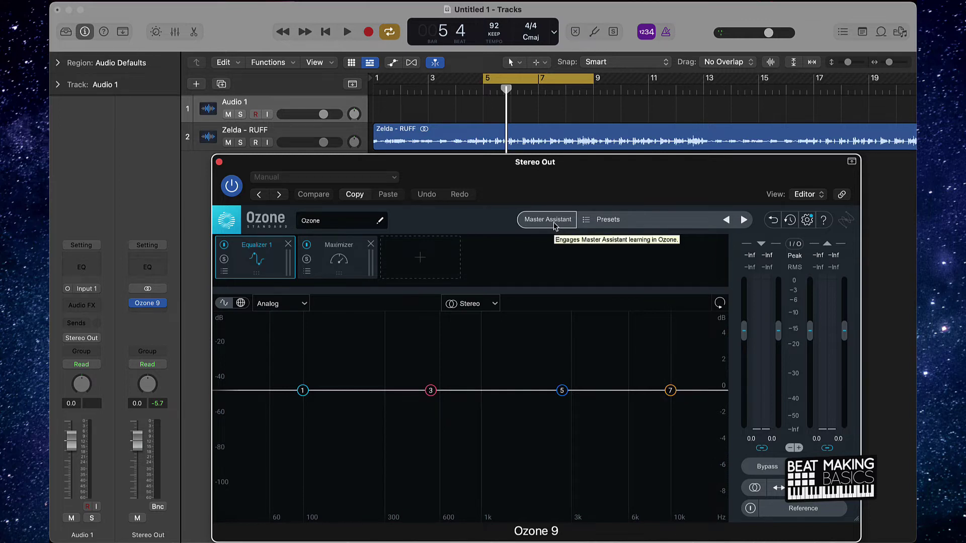
Select the Zelda - RUFF track, turn off the cycle, and return the playhead to the start
left_click(317, 131)
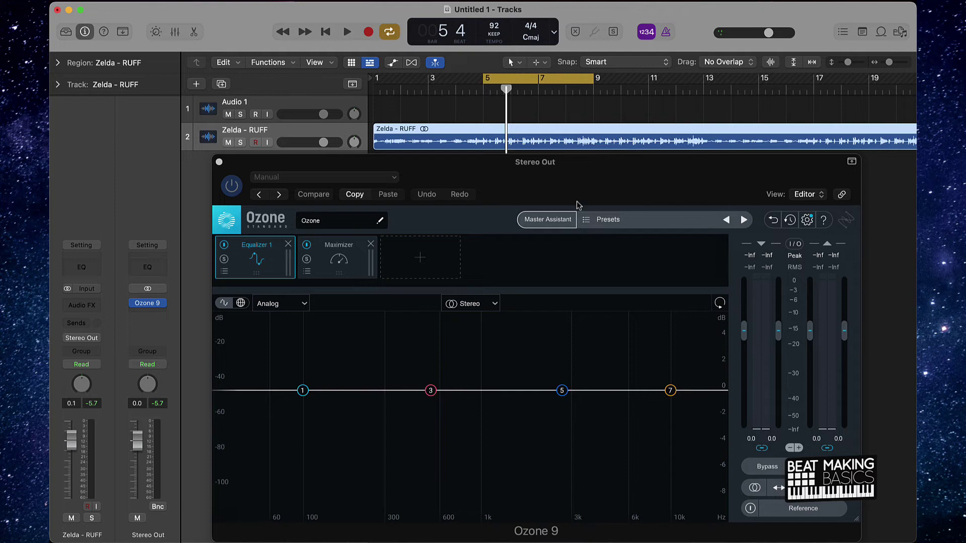
left_click(544, 82)
key("Return")
Run Ozone's Master Assistant with Vintage modules while the mix plays, accept its suggestion, and stop playback
left_click(546, 219)
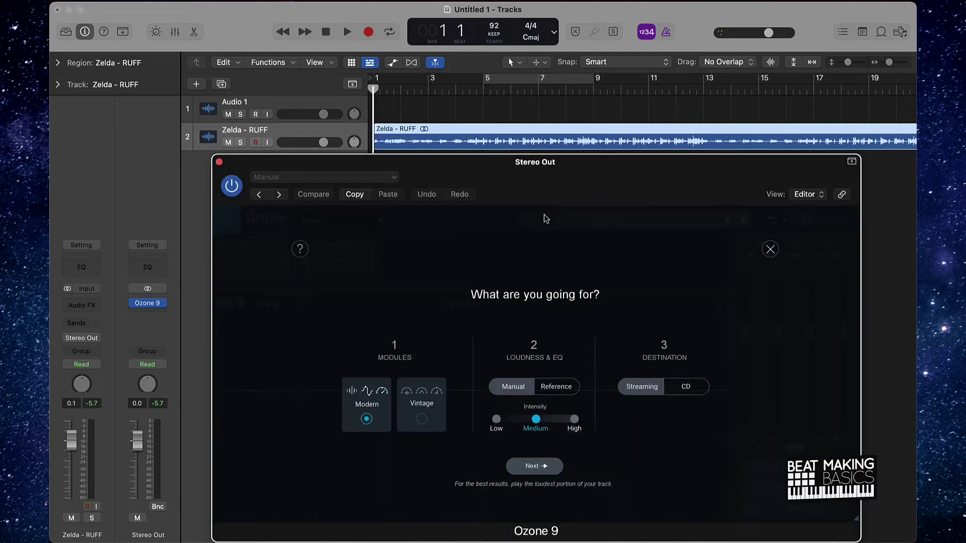
left_click_drag(562, 185, 561, 185)
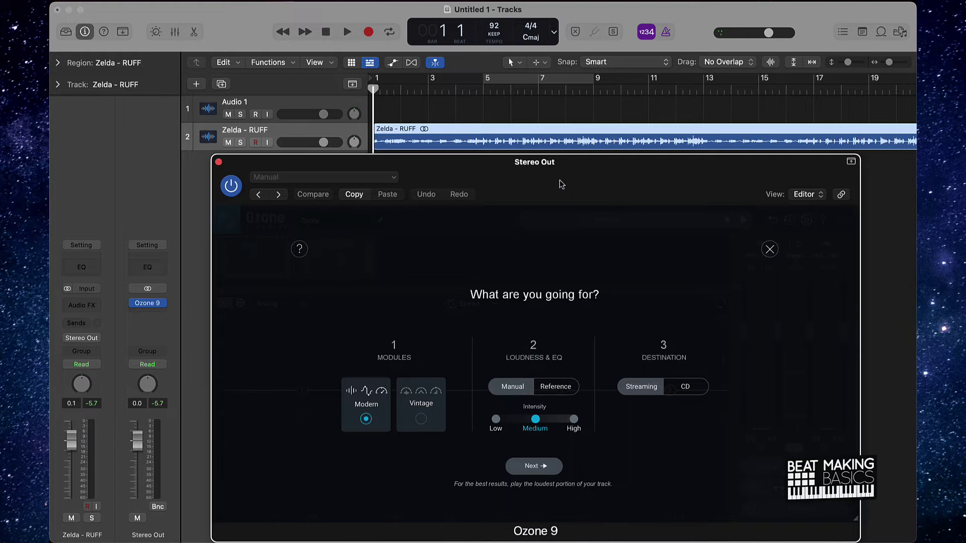
left_click(423, 425)
left_click(537, 467)
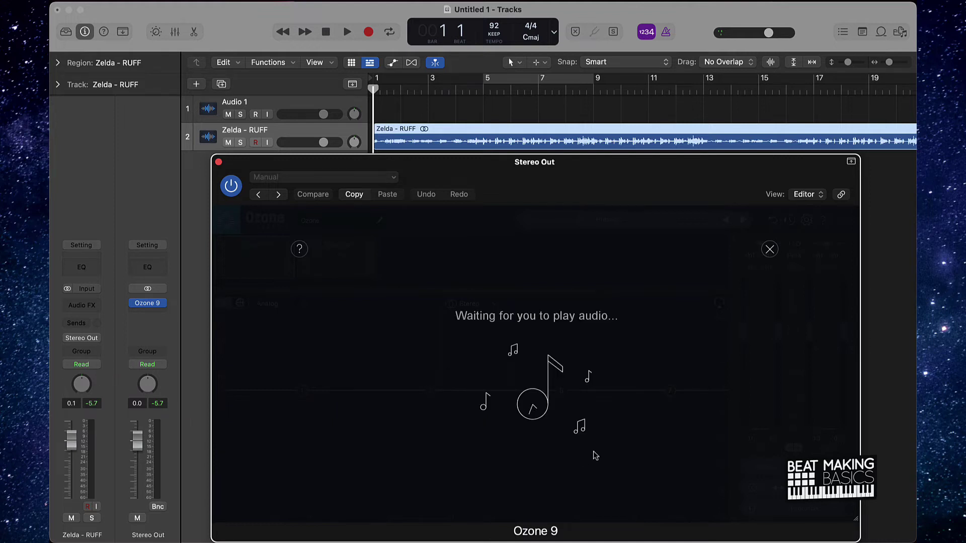
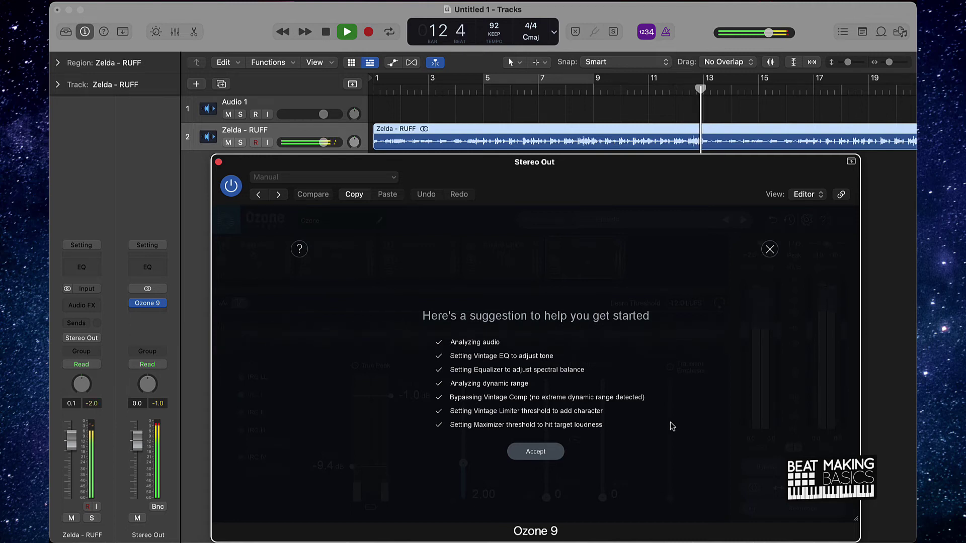
left_click(548, 452)
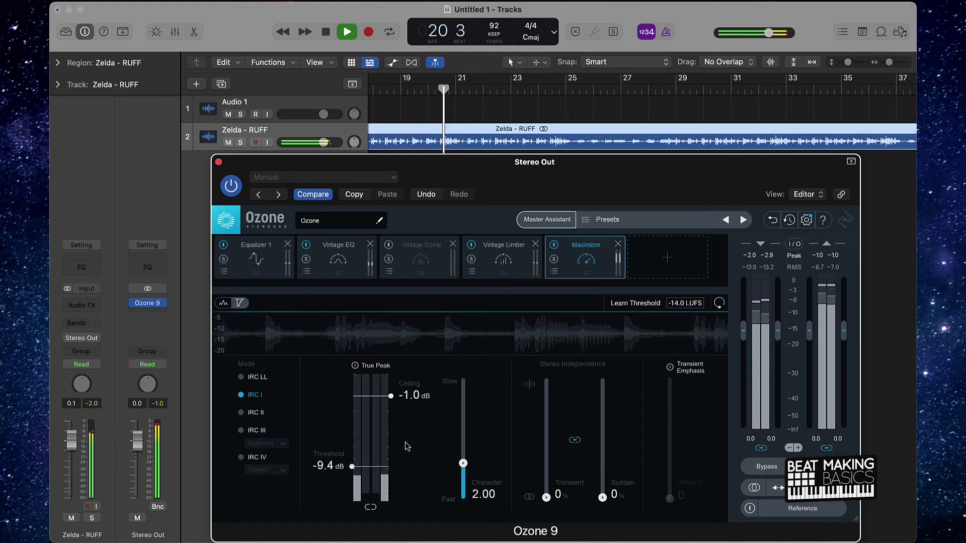
key("space")
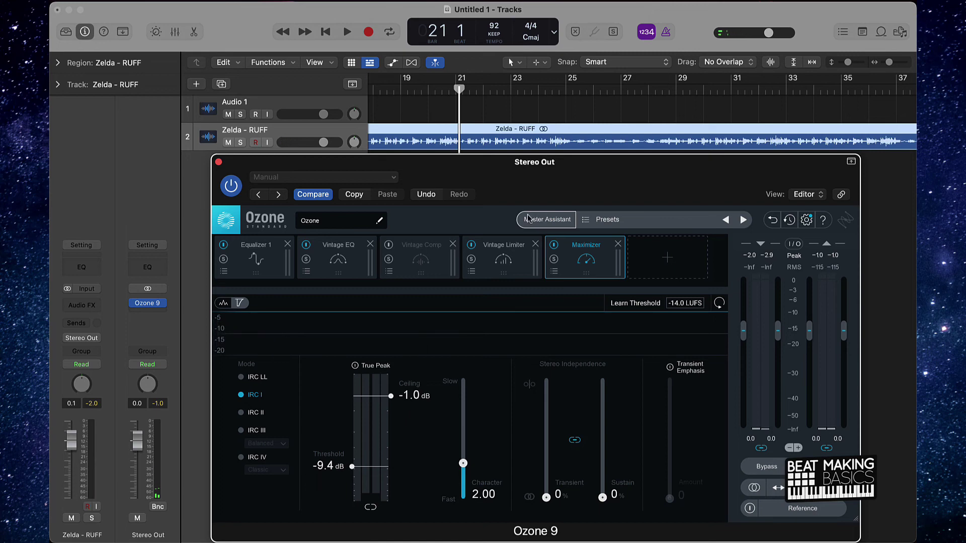
Examine the settings Master Assistant made in the Equalizer, Vintage EQ, Vintage Comp, Vintage Limiter and Maximizer modules
left_click(504, 260)
left_click(421, 259)
left_click(338, 259)
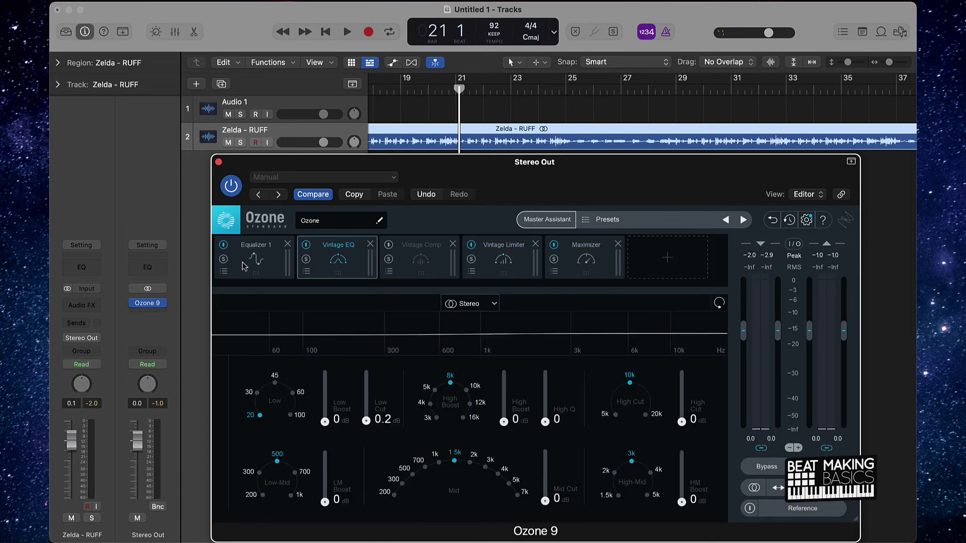
left_click(256, 259)
left_click(331, 266)
left_click(428, 271)
left_click(484, 270)
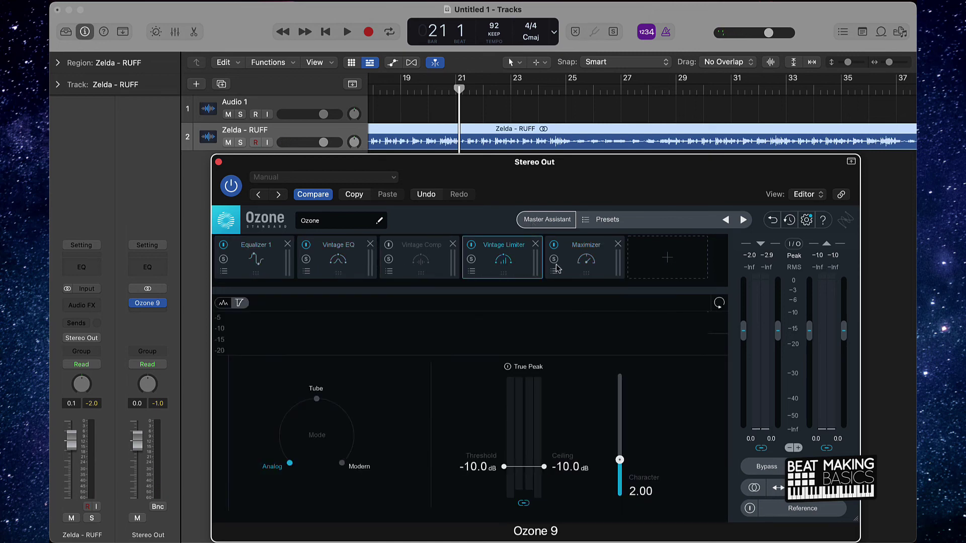
left_click(588, 267)
left_click(498, 271)
left_click(431, 271)
left_click(338, 265)
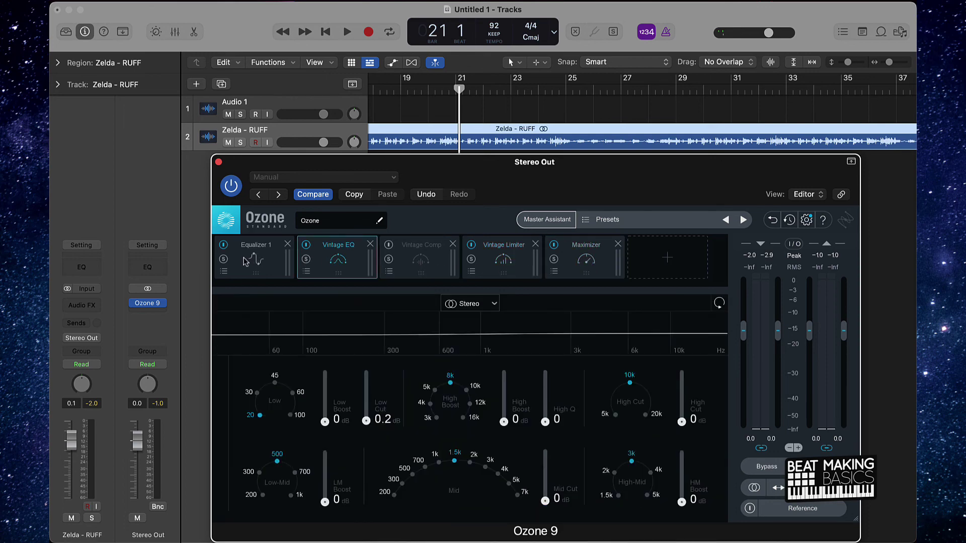